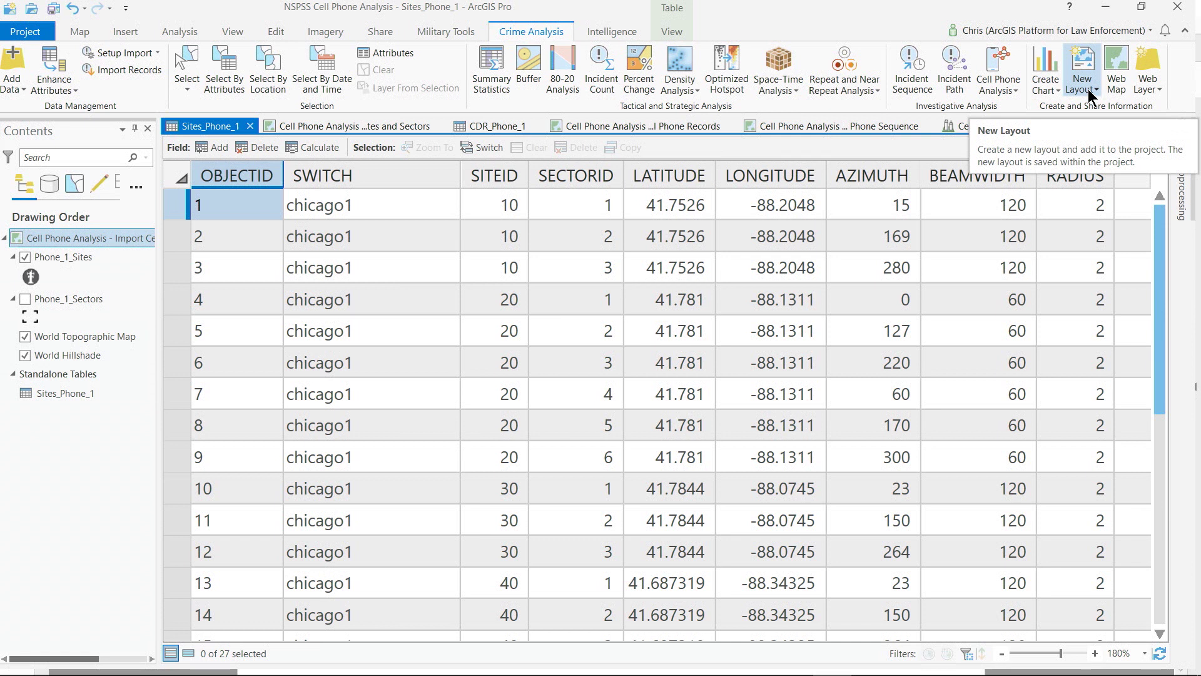
# Check the Cell Phone Analysis tools list, then return to the Import Cell Sites and Sectors map
pyautogui.click(1016, 85)
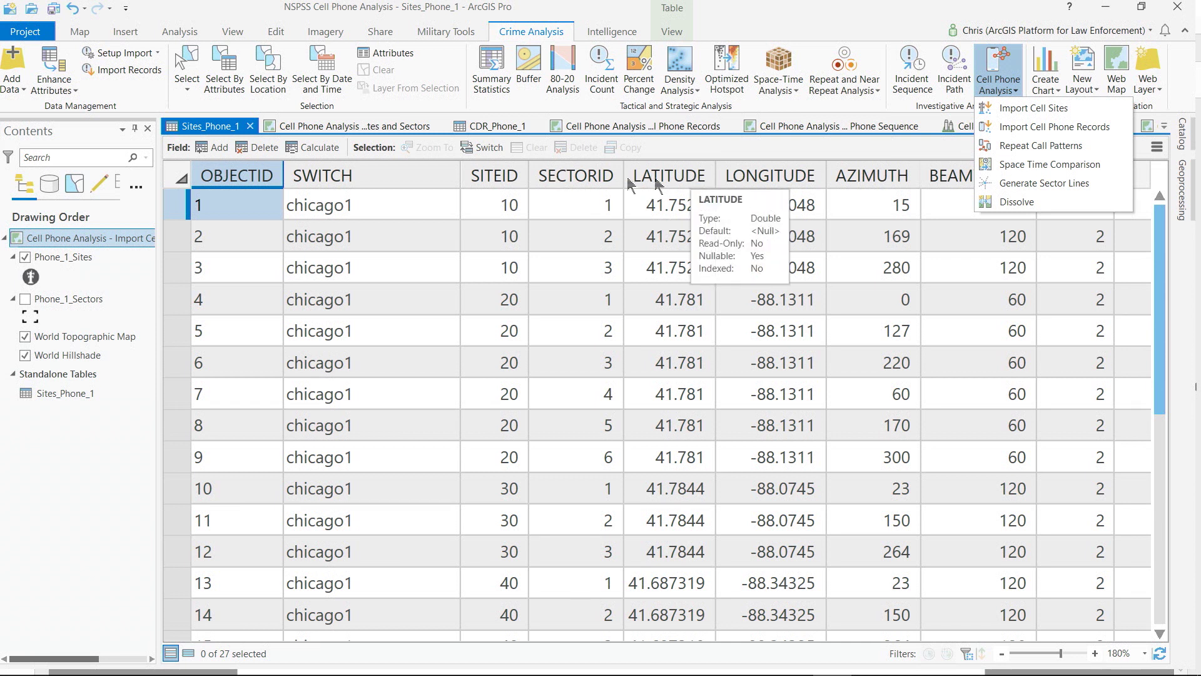
pyautogui.click(803, 155)
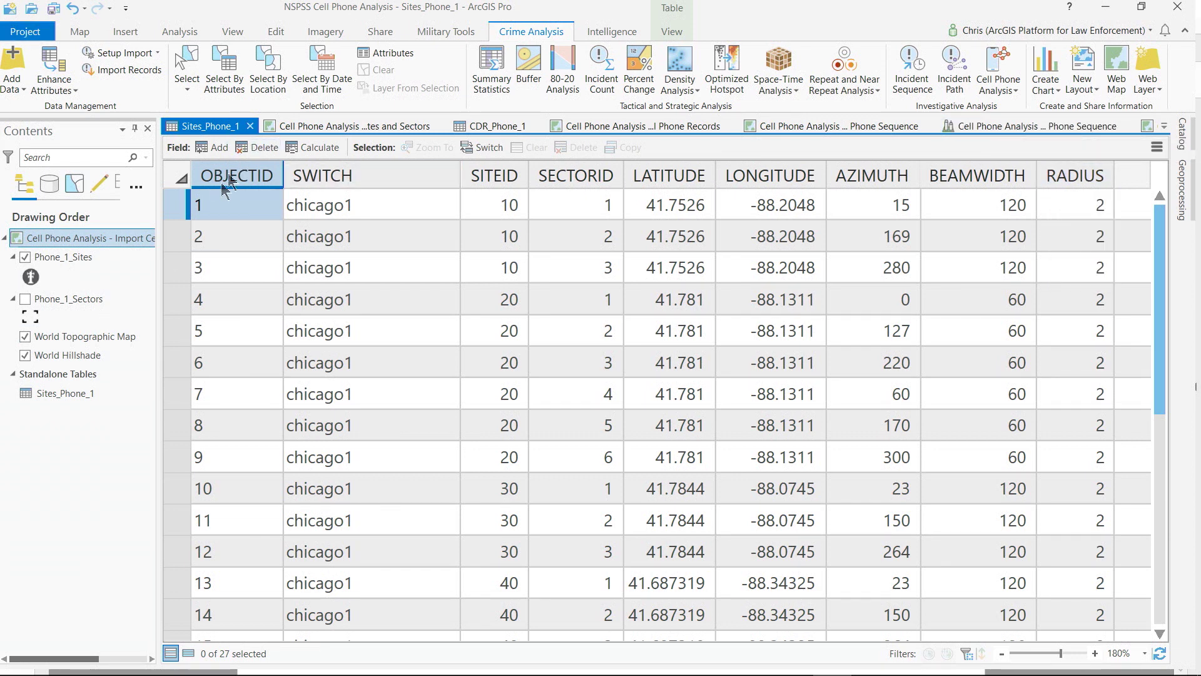
pyautogui.click(315, 129)
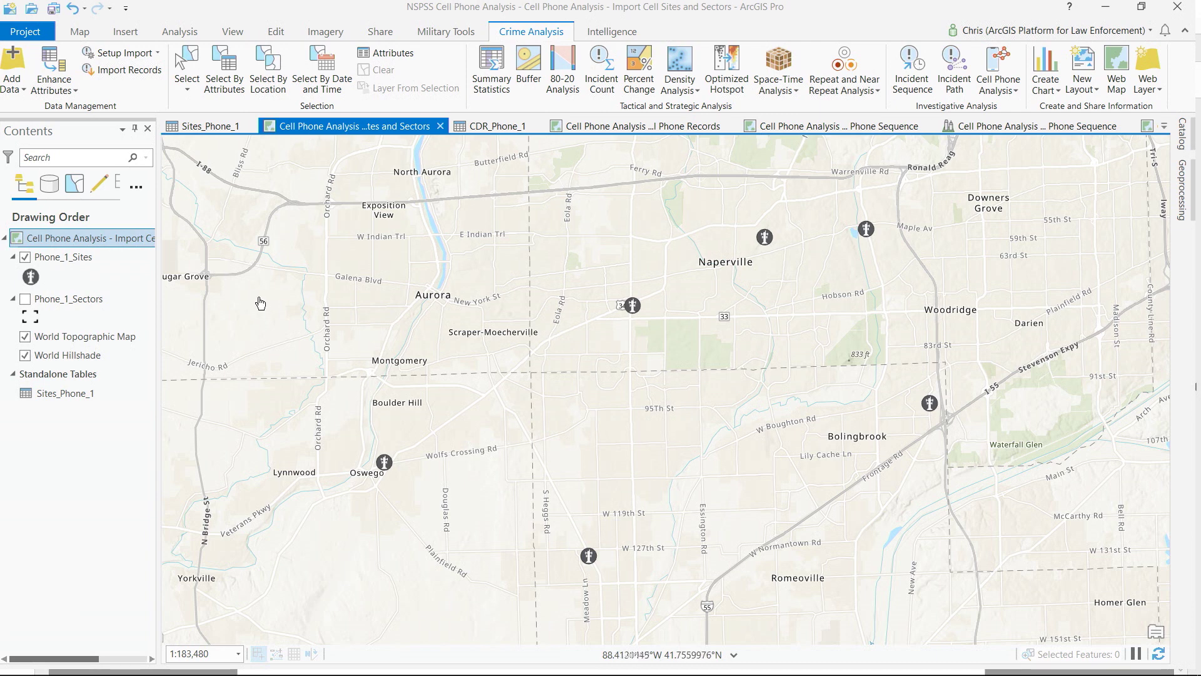
# Turn on Phone_1_Sectors to draw sector wedges, then bring up the CDR_Phone_1 call records table
pyautogui.click(25, 300)
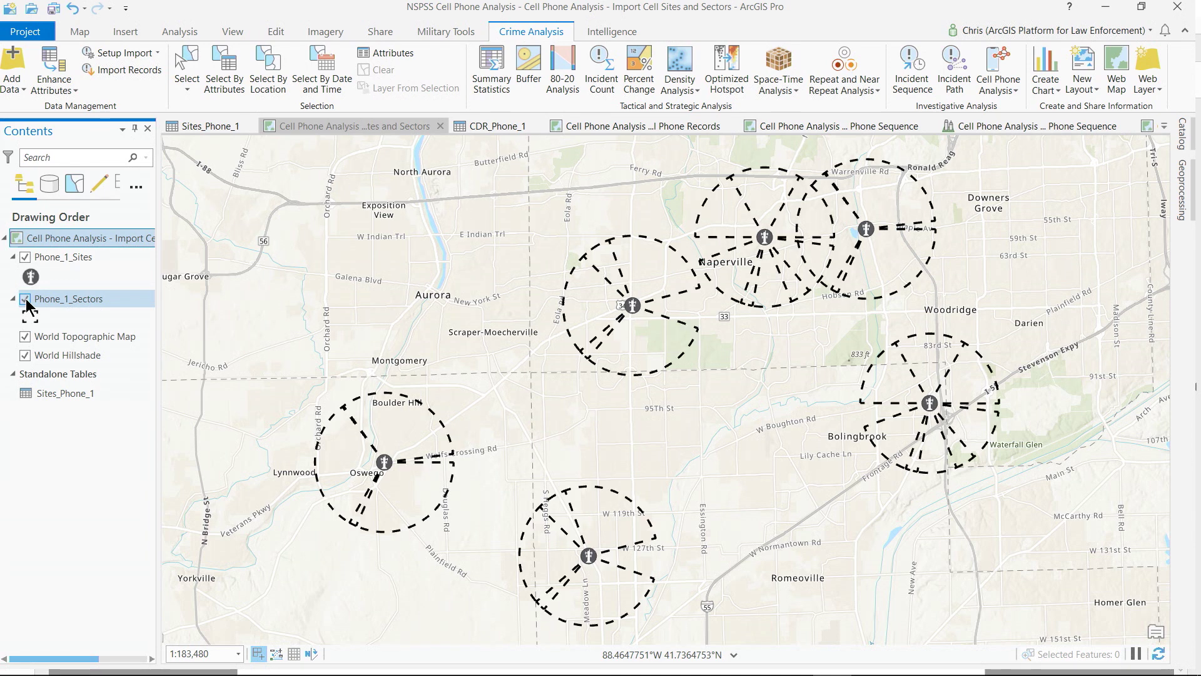
pyautogui.click(475, 126)
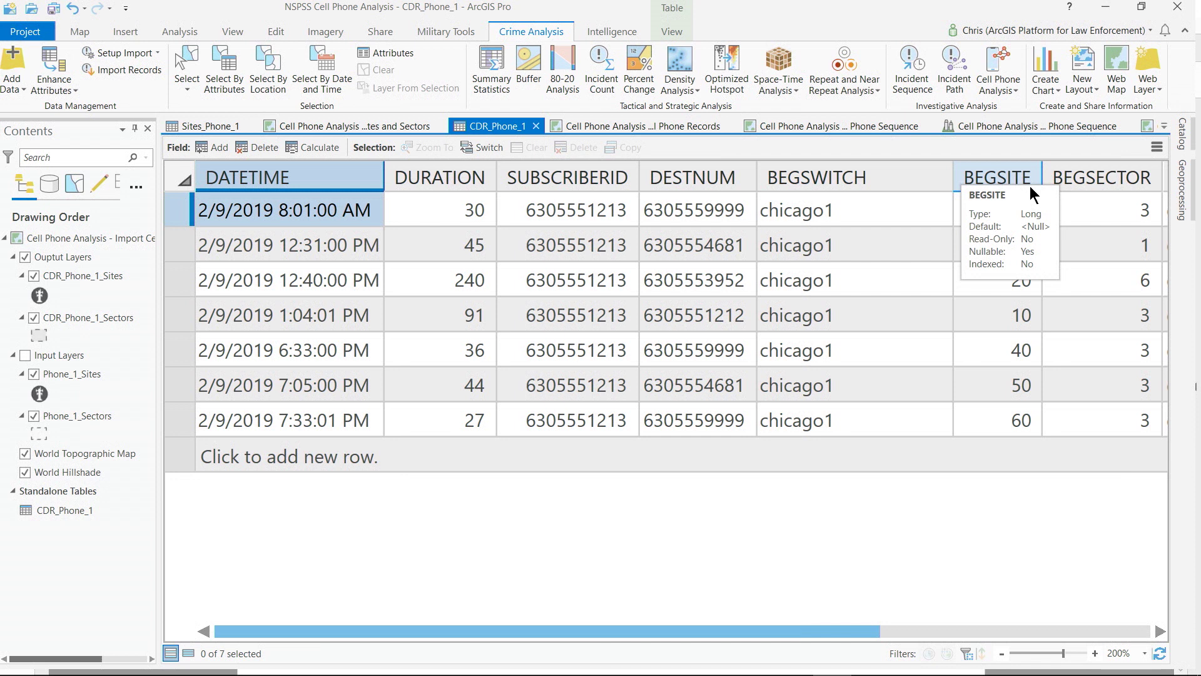
# View the Import Cell Phone Records map, then switch to the 2D Cell Phone Sequence map
pyautogui.click(577, 130)
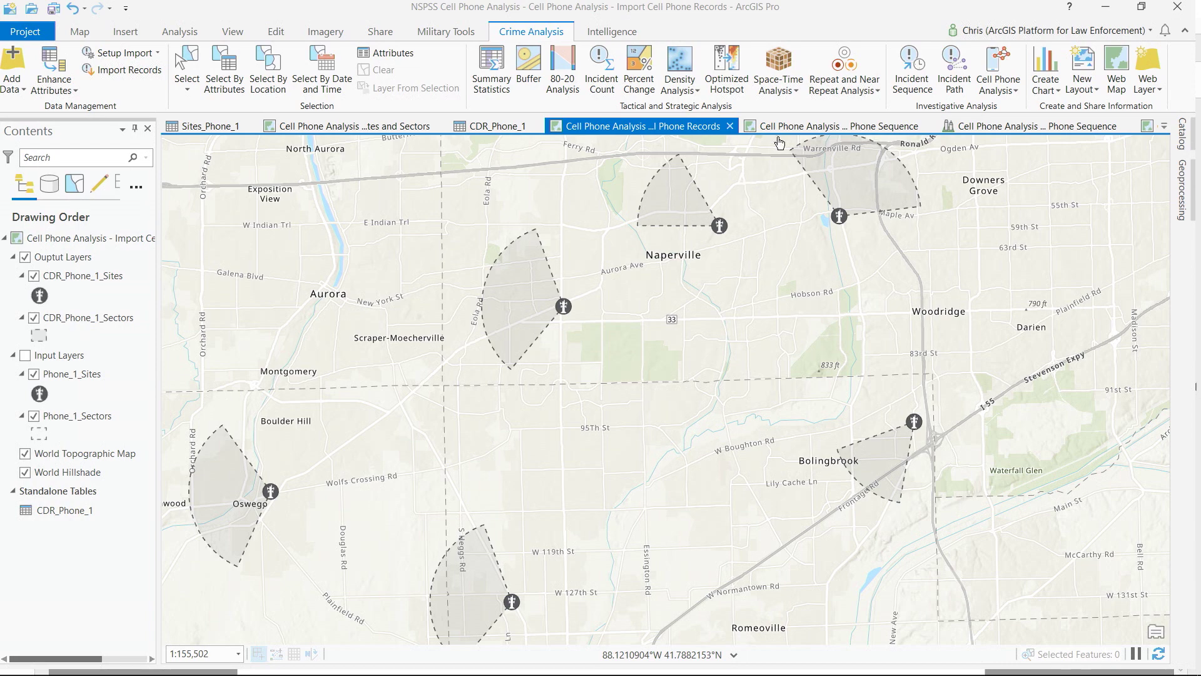
pyautogui.click(798, 125)
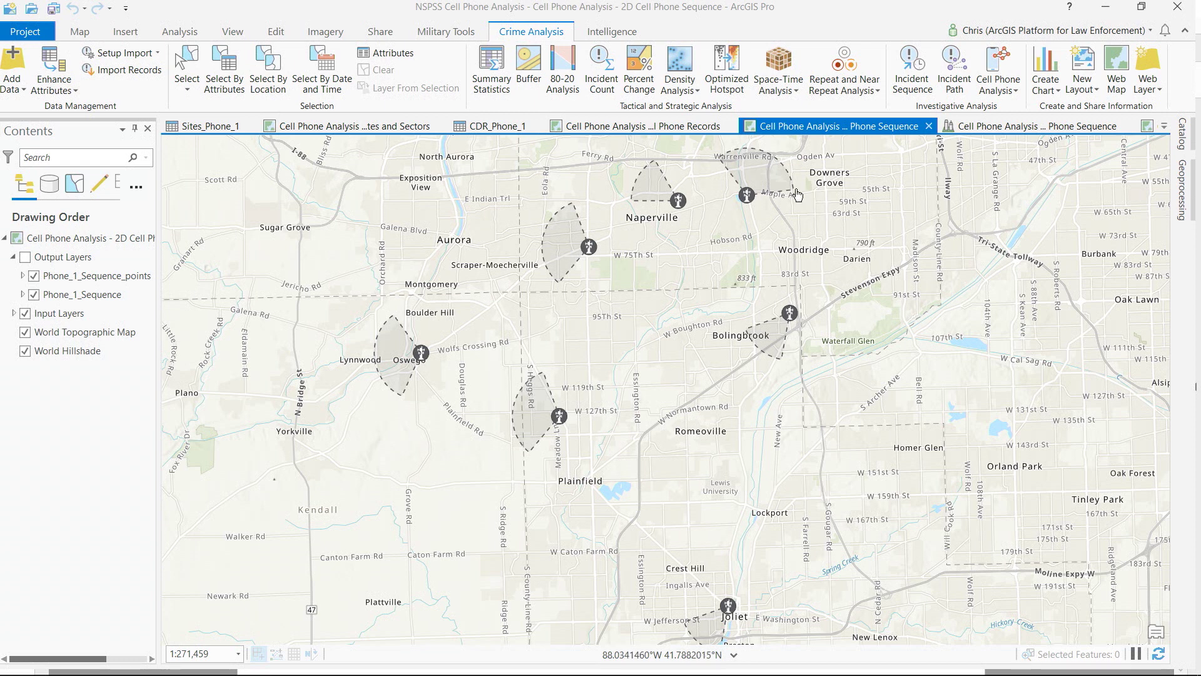
# Turn on Output Layers to show the numbered 1–7 call path, then open the 3D Cell Phone Sequence scene
pyautogui.click(25, 258)
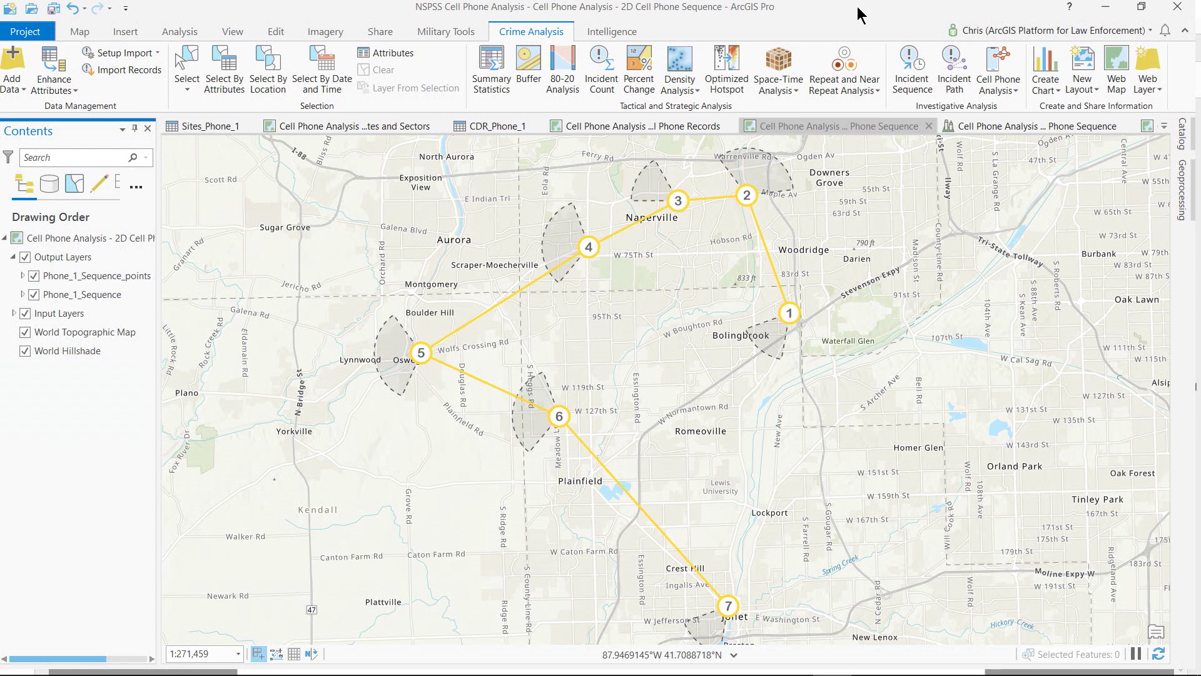
pyautogui.click(1005, 130)
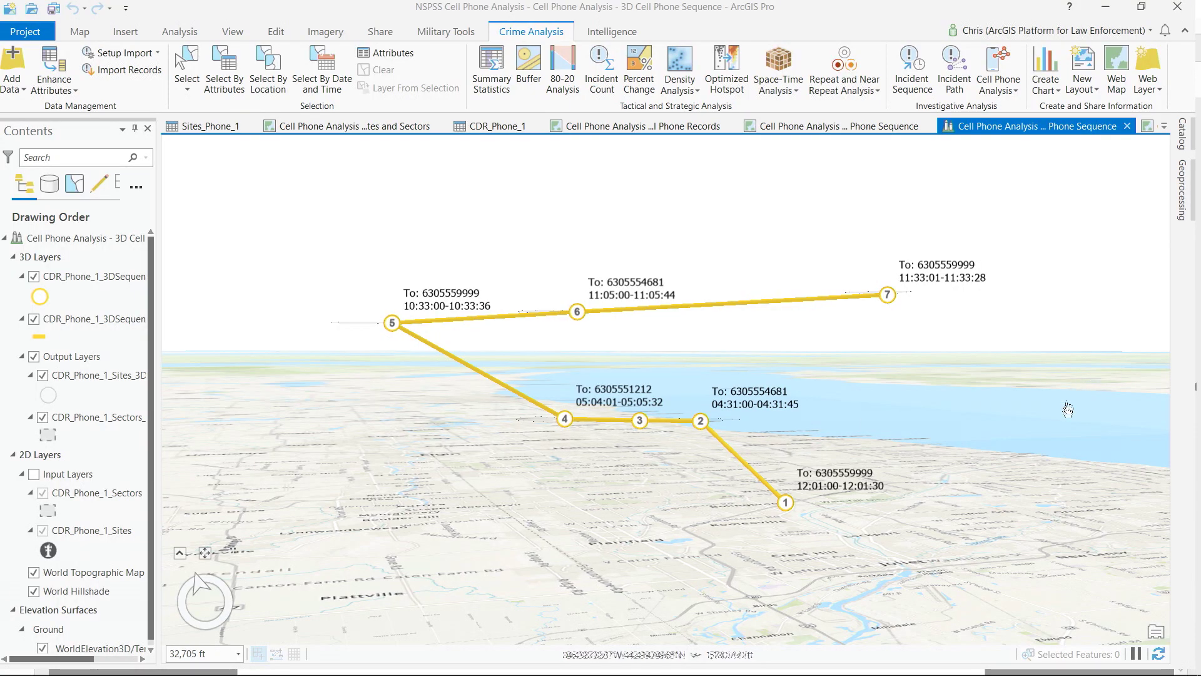
# Open the Repeat Call Patterns map showing Phone A and Phone B cell sites and sectors
pyautogui.click(1147, 126)
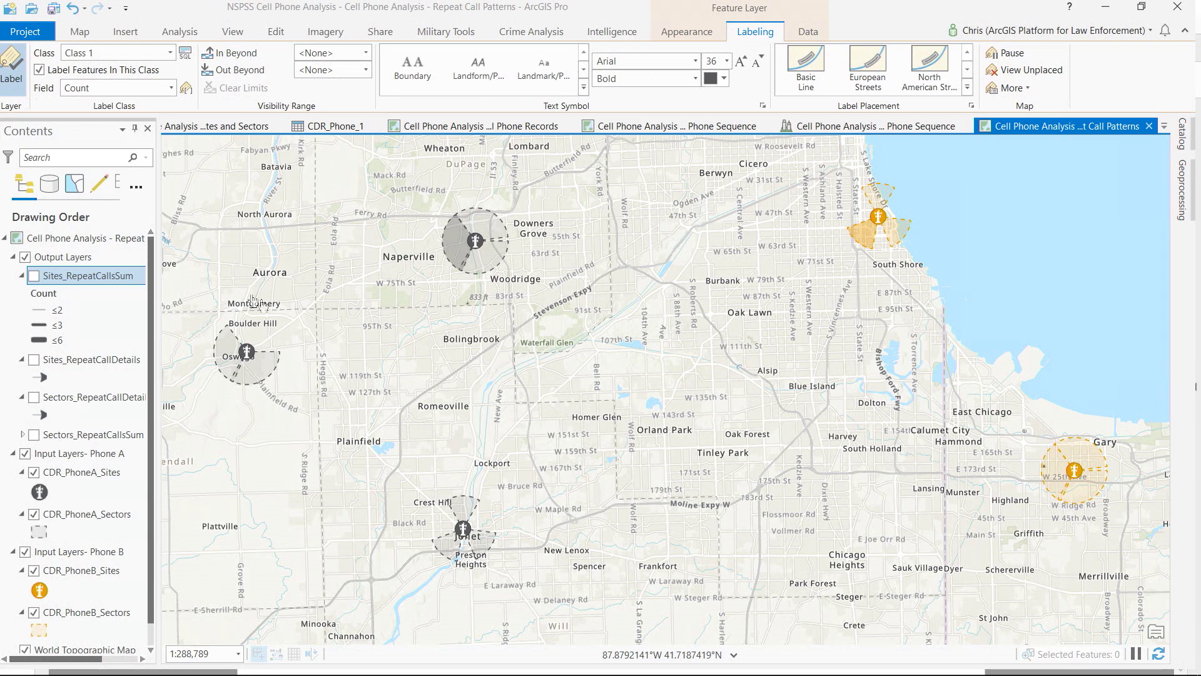
# Replace the Sites_RepeatCallsSum layer with Sectors_RepeatCallsSum to show sector-level repeat-call count lines
pyautogui.click(35, 277)
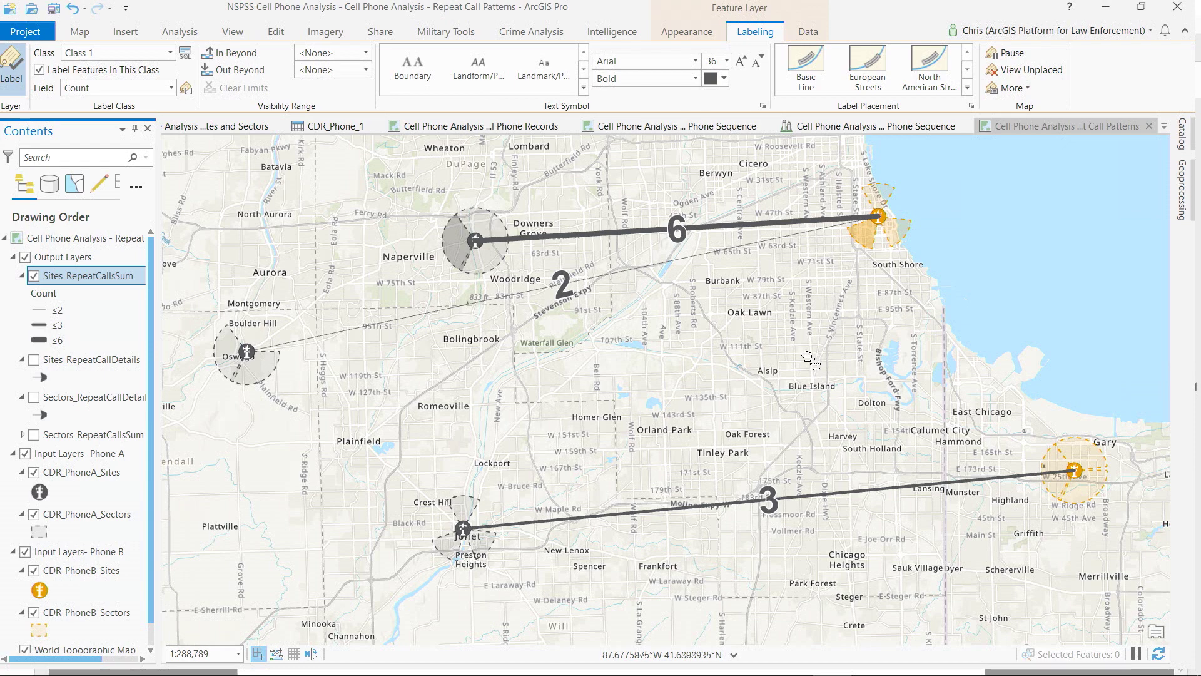
pyautogui.click(34, 276)
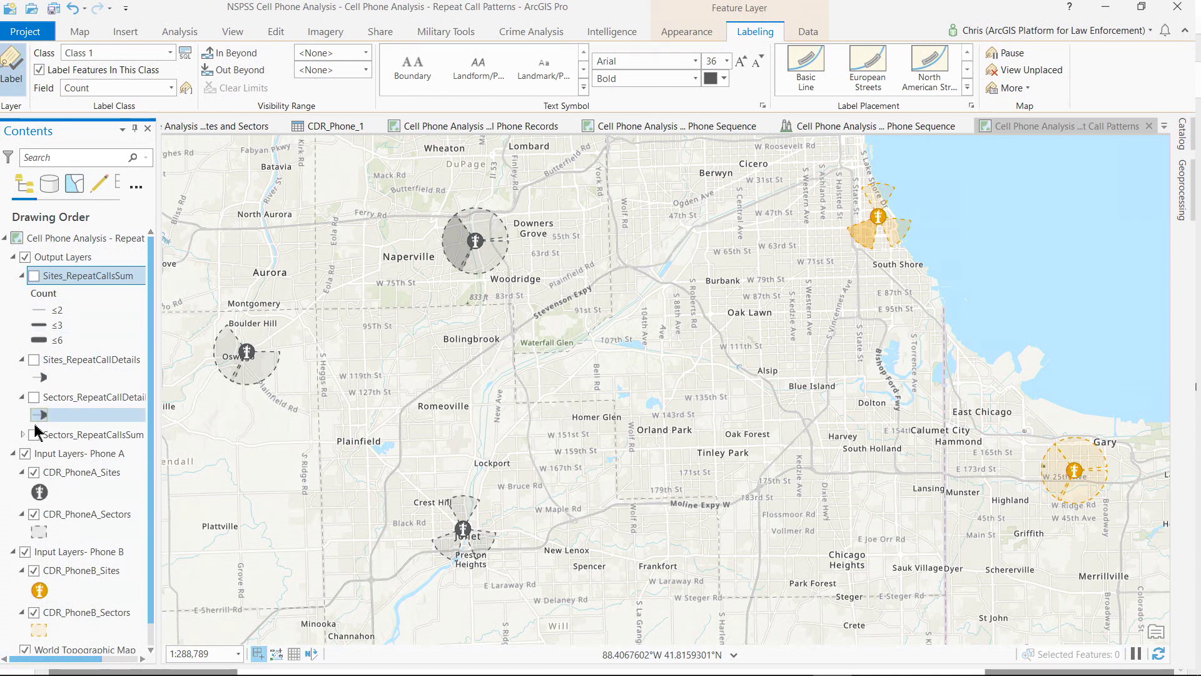
pyautogui.click(33, 434)
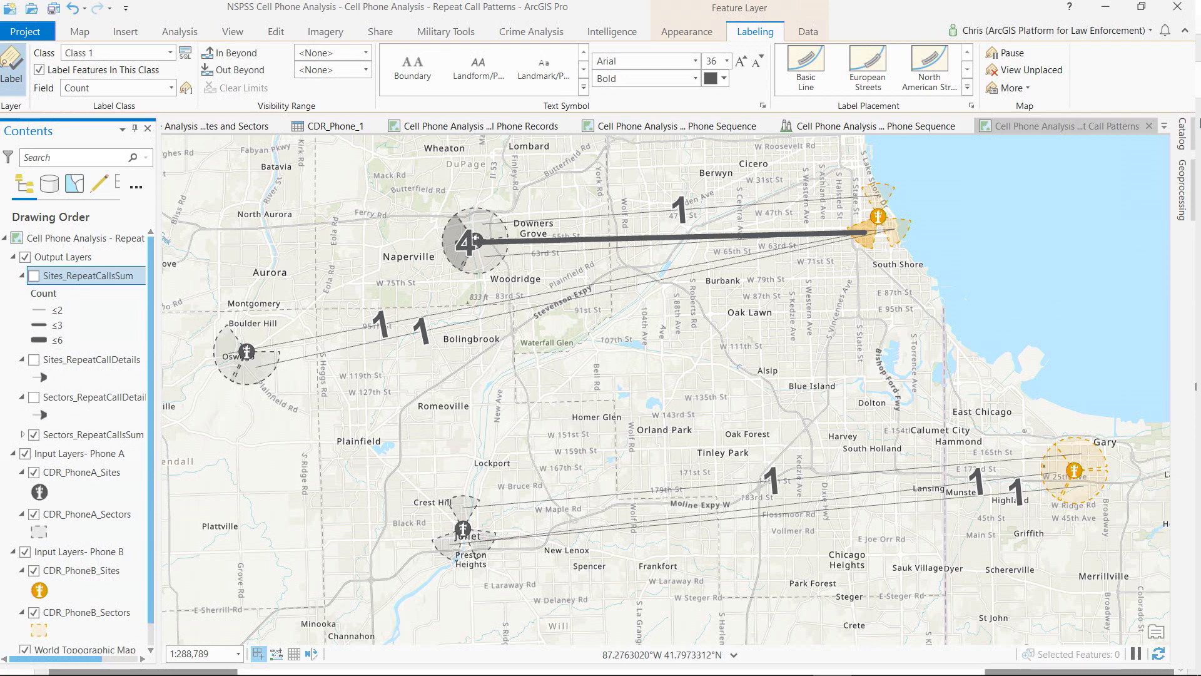
pyautogui.click(1164, 126)
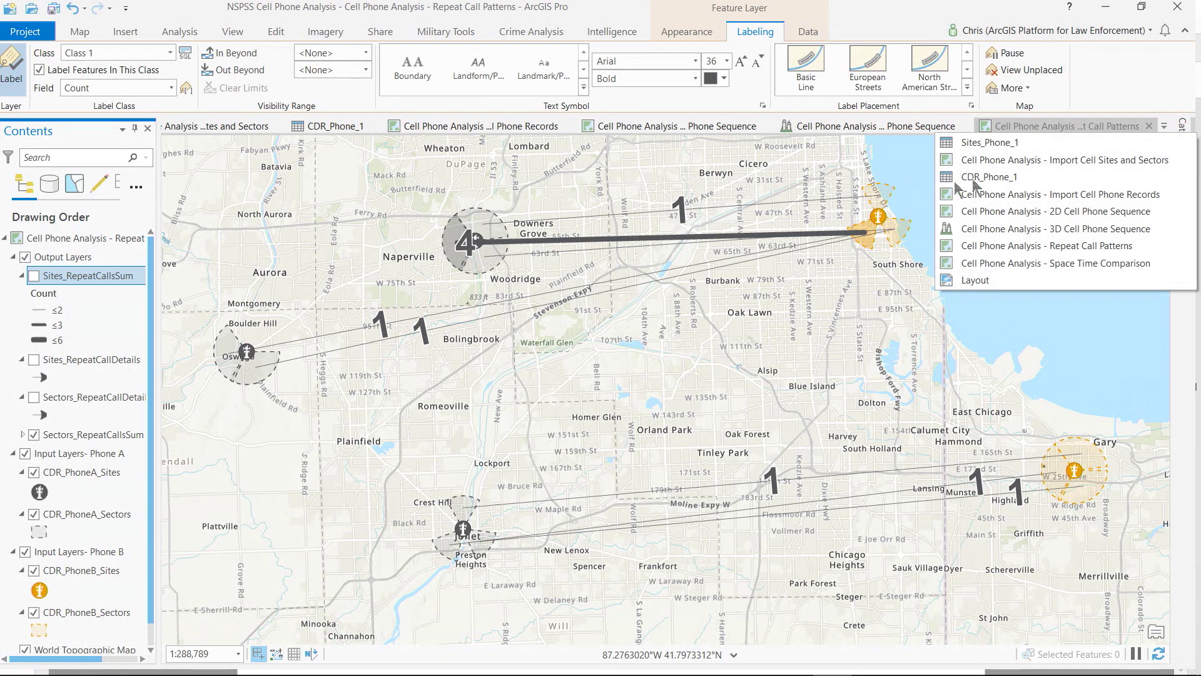
# Choose Cell Phone Analysis - Space Time Comparison from the open views list
pyautogui.click(1075, 263)
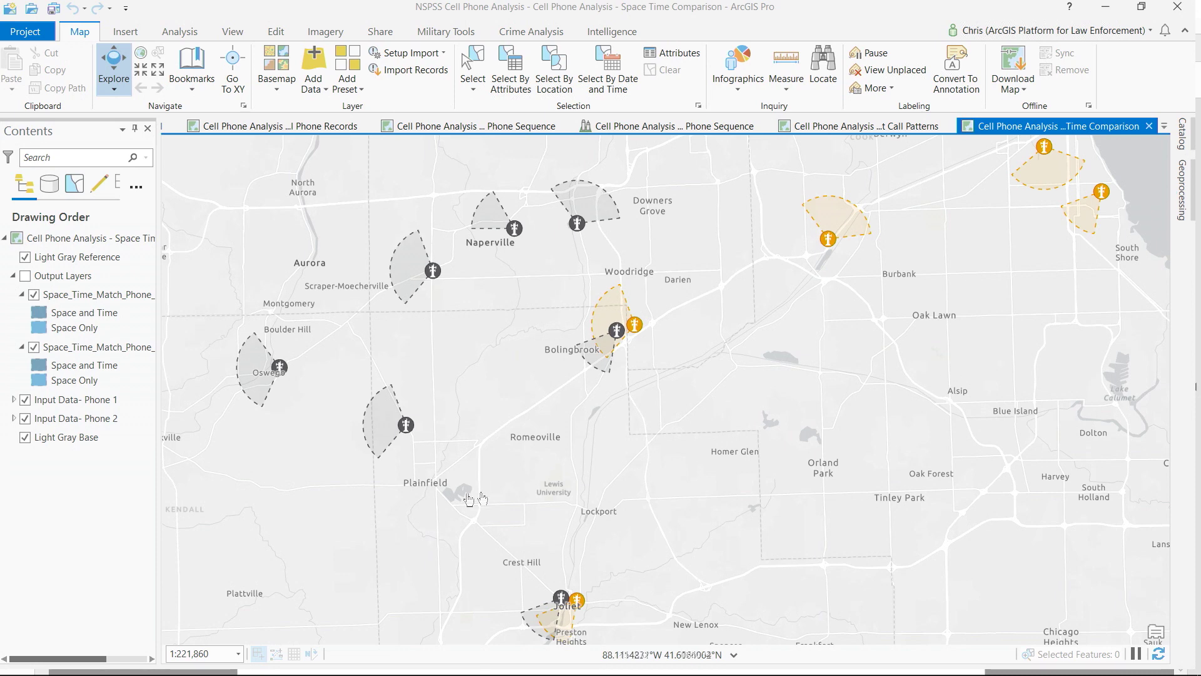
# Show the space-time match areas zoomed in near Joliet, then open the call detail record layout
pyautogui.click(25, 276)
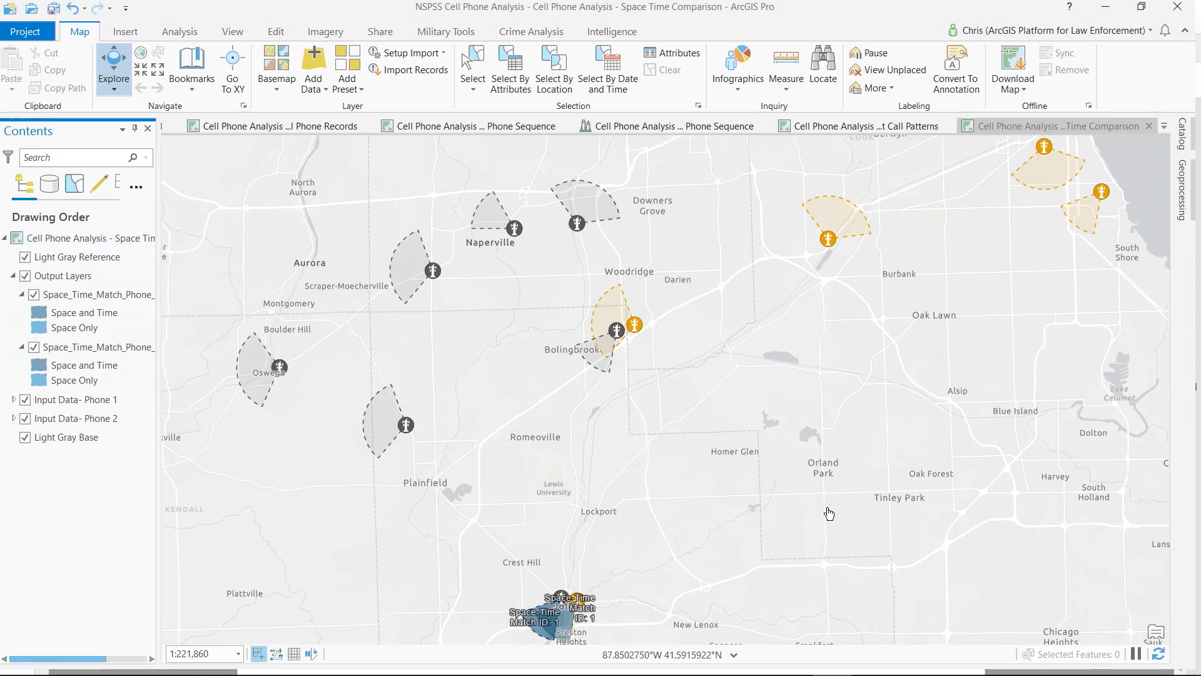
pyautogui.moveTo(830, 510); pyautogui.dragTo(856, 404)
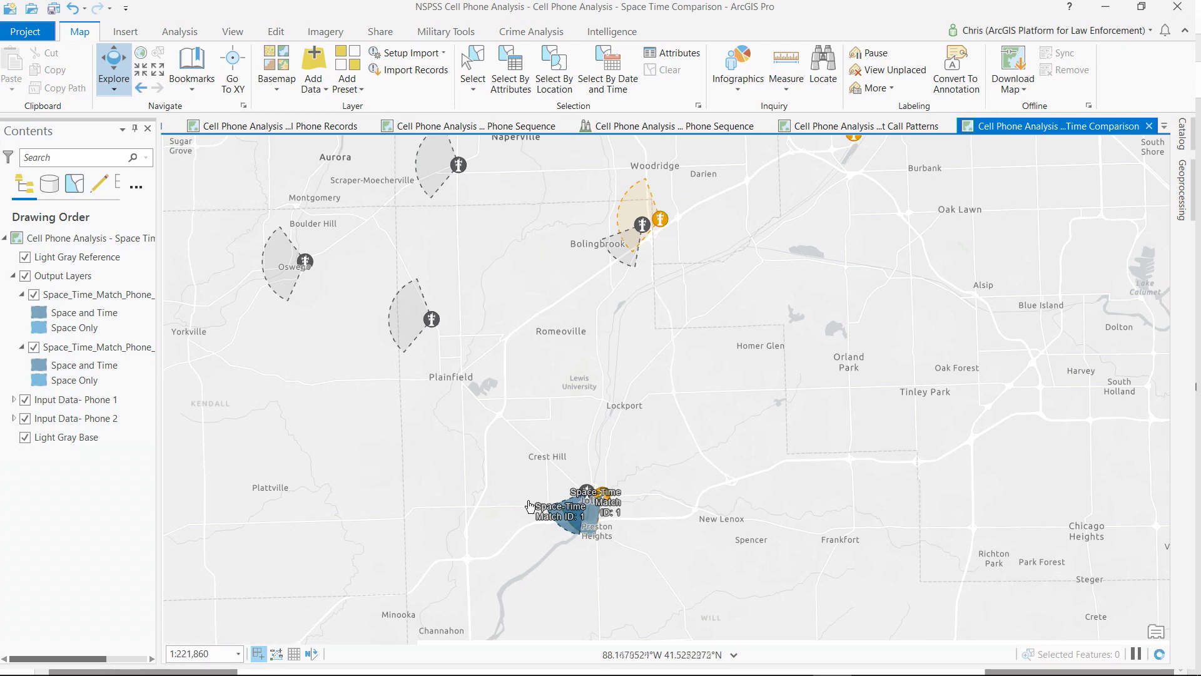
pyautogui.scroll(5, 566, 535)
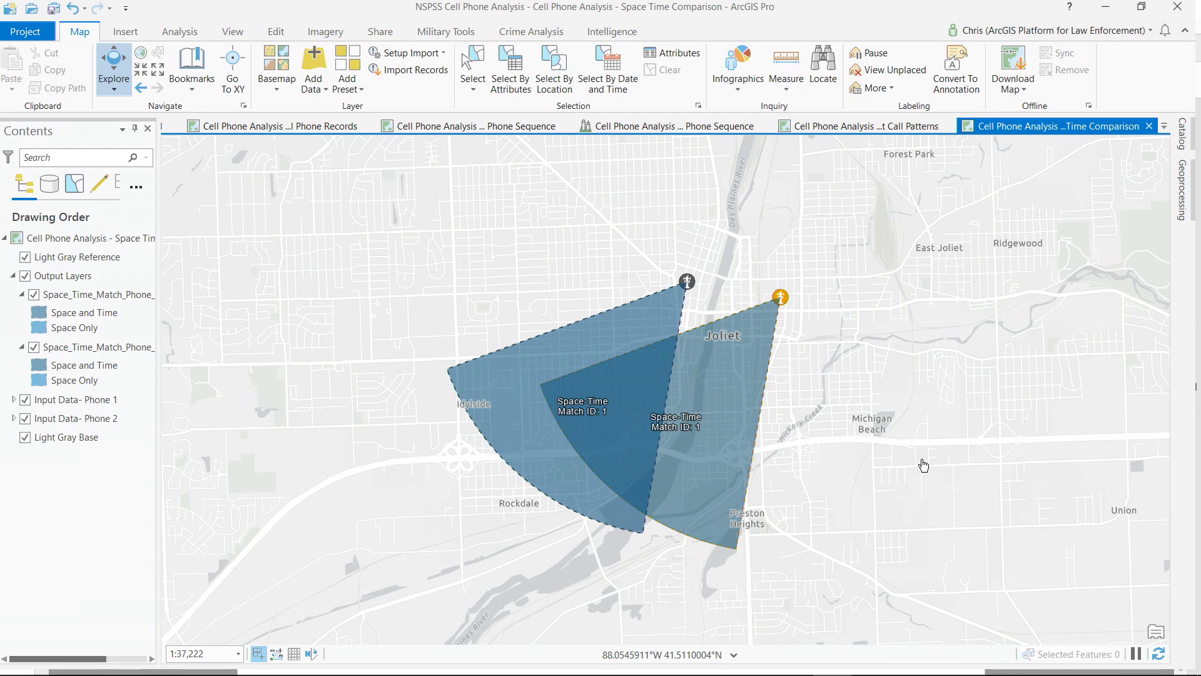
pyautogui.click(1164, 126)
pyautogui.click(1063, 283)
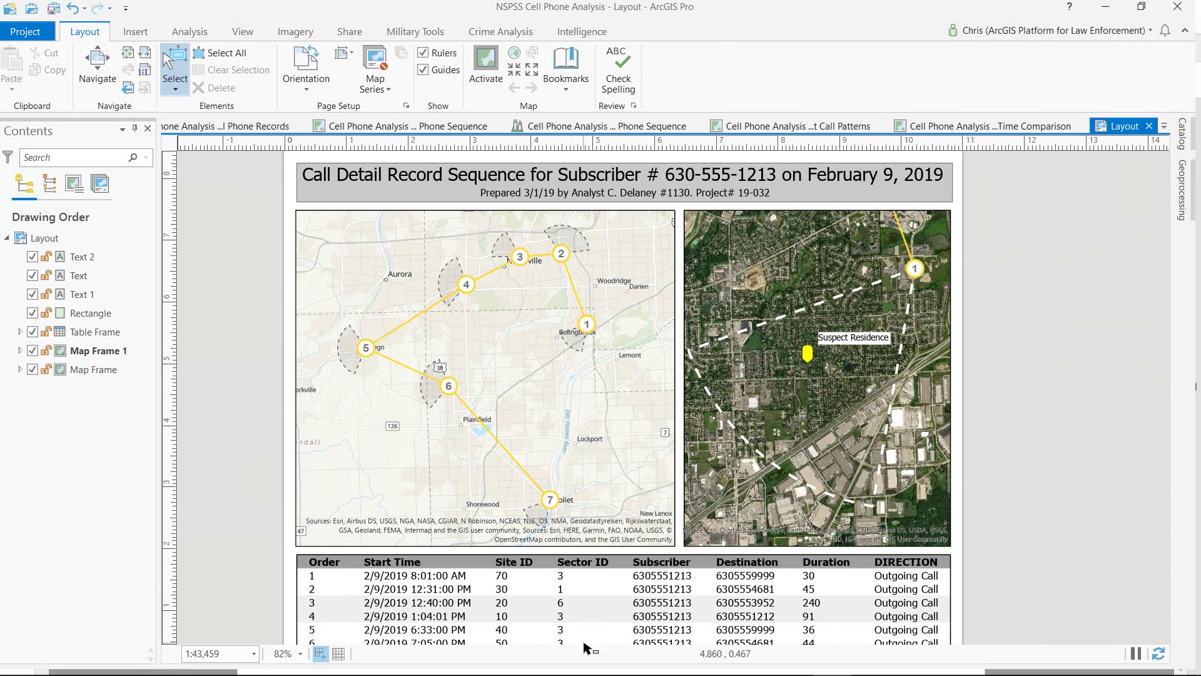
# Bring Cell Phone Map.pdf in Acrobat to the front, then switch to the StoryMaps presentation
pyautogui.hotkey('alt', 'Tab')
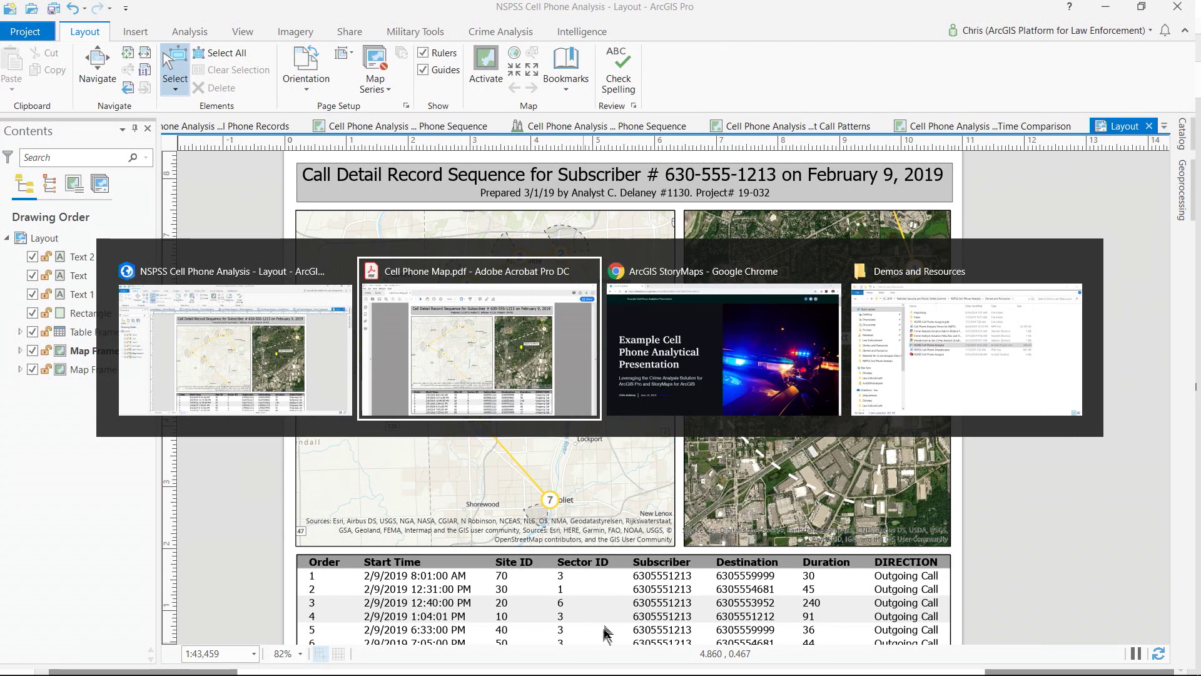
pyautogui.click(508, 338)
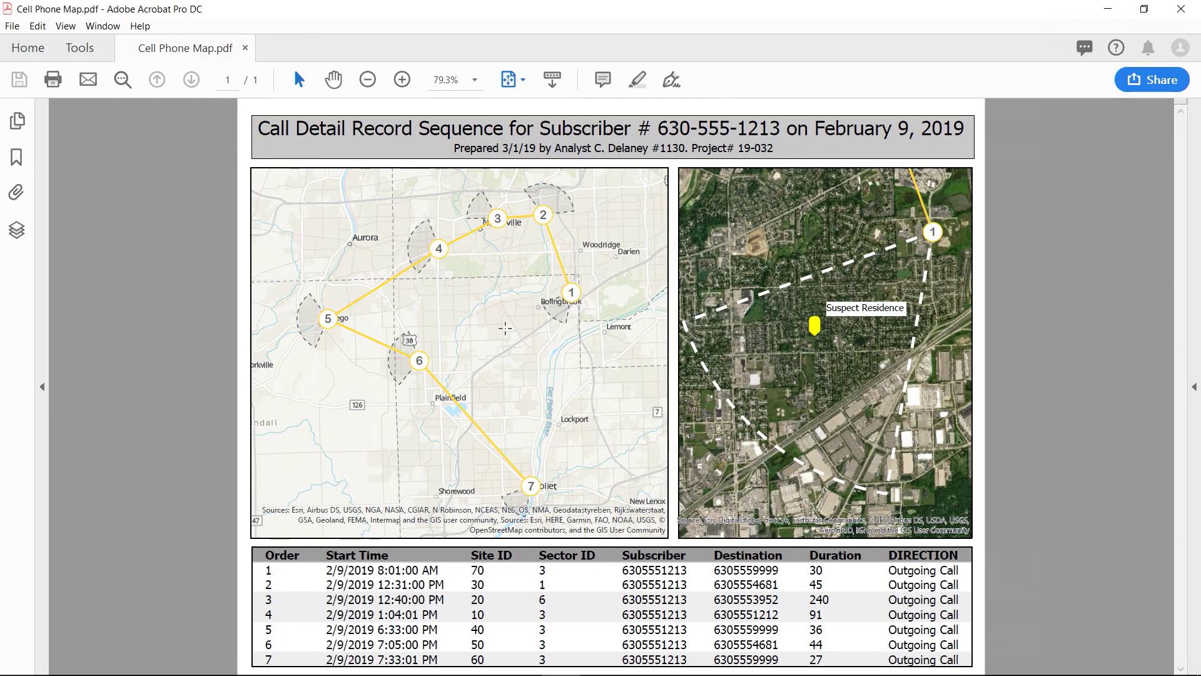
pyautogui.hotkey('alt', 'Tab')
pyautogui.hotkey('alt', 'Tab')
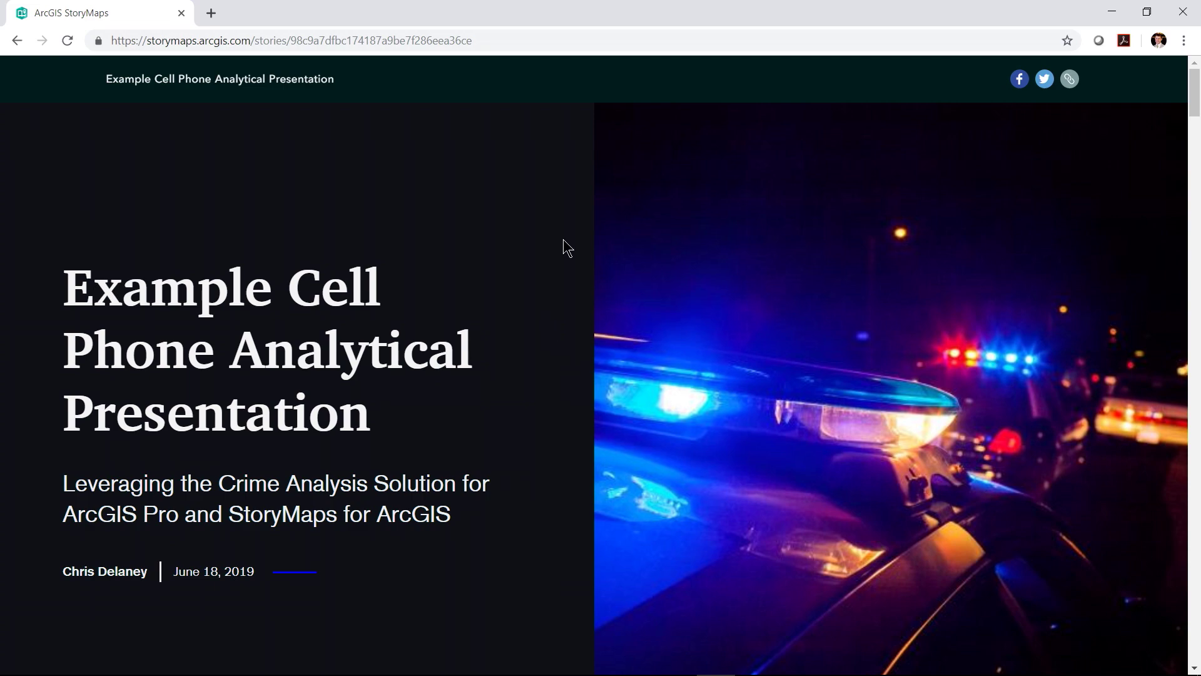
# Scroll through the story intro and display the Bolingbrook sector's call details
pyautogui.scroll(-5, 550, 306)
pyautogui.scroll(-9, 548, 298)
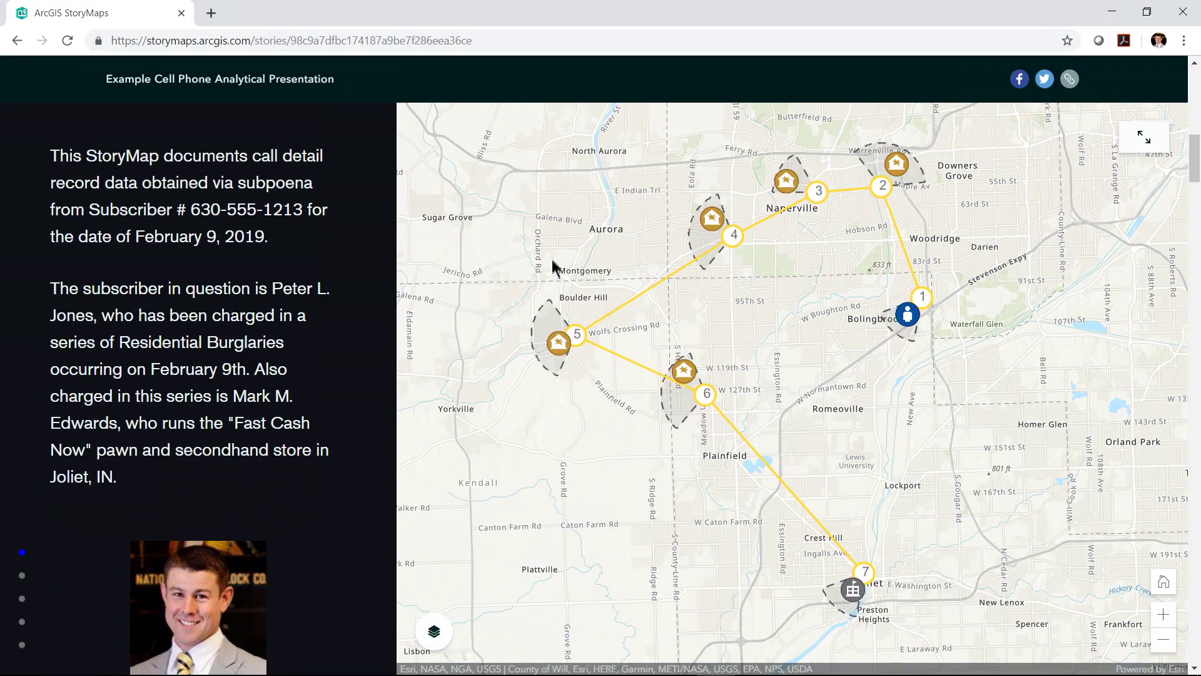
pyautogui.scroll(-3, 549, 214)
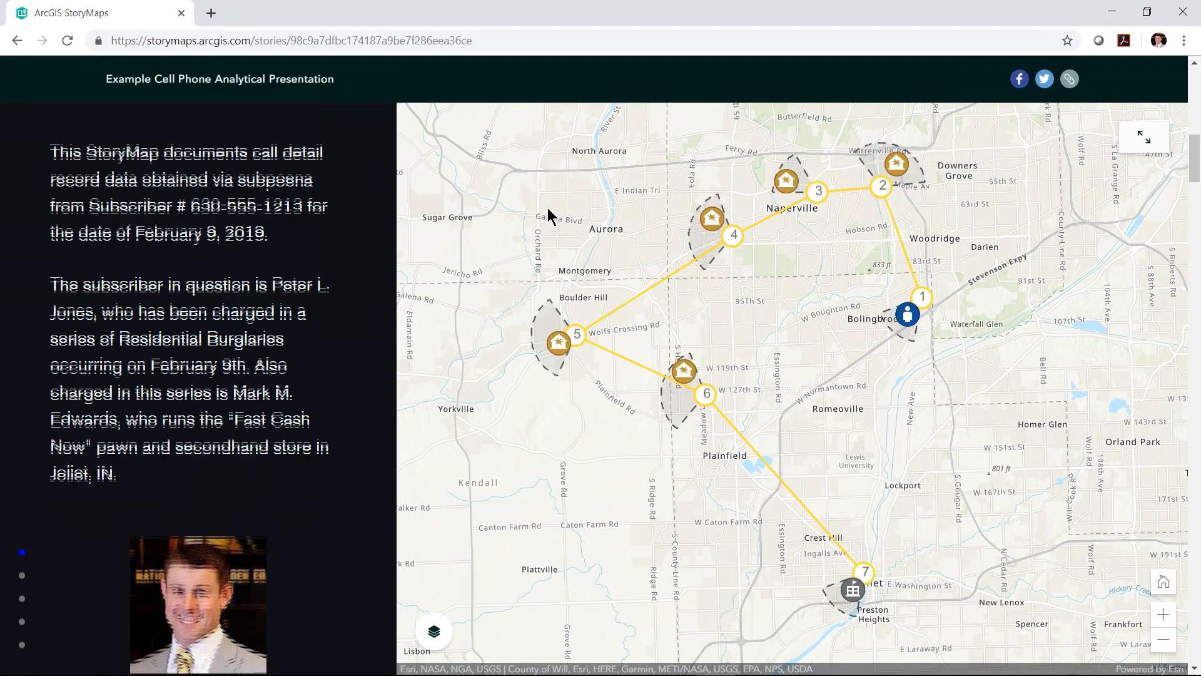
pyautogui.scroll(-4, 548, 215)
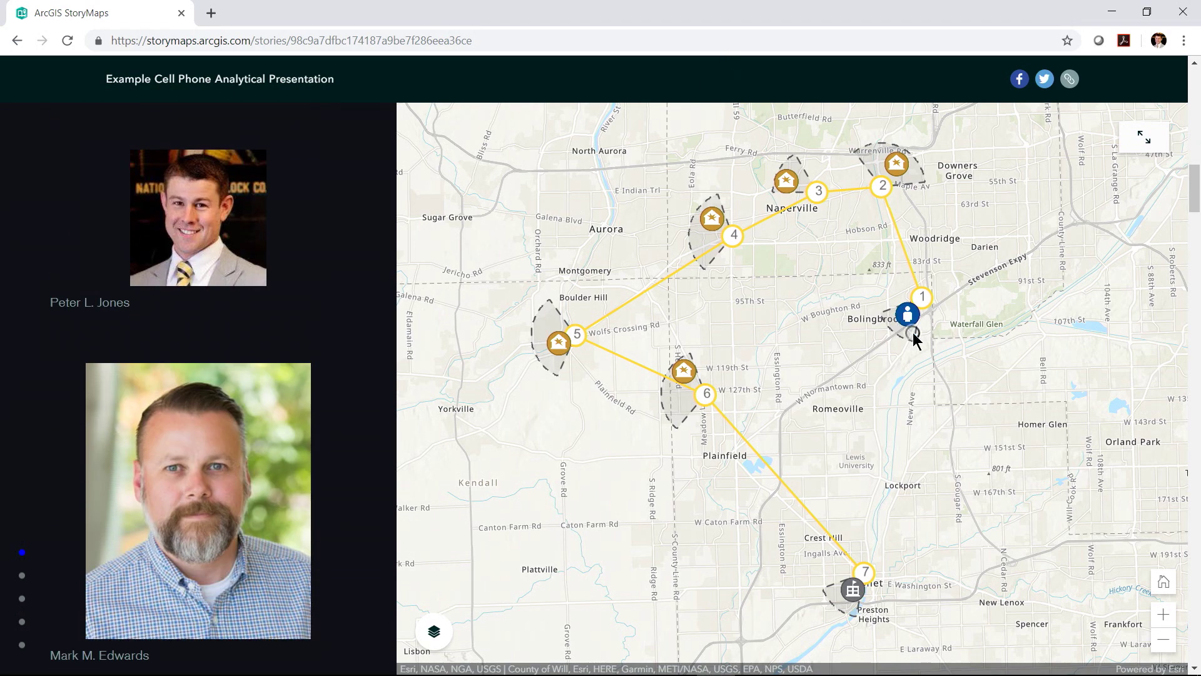
pyautogui.click(912, 335)
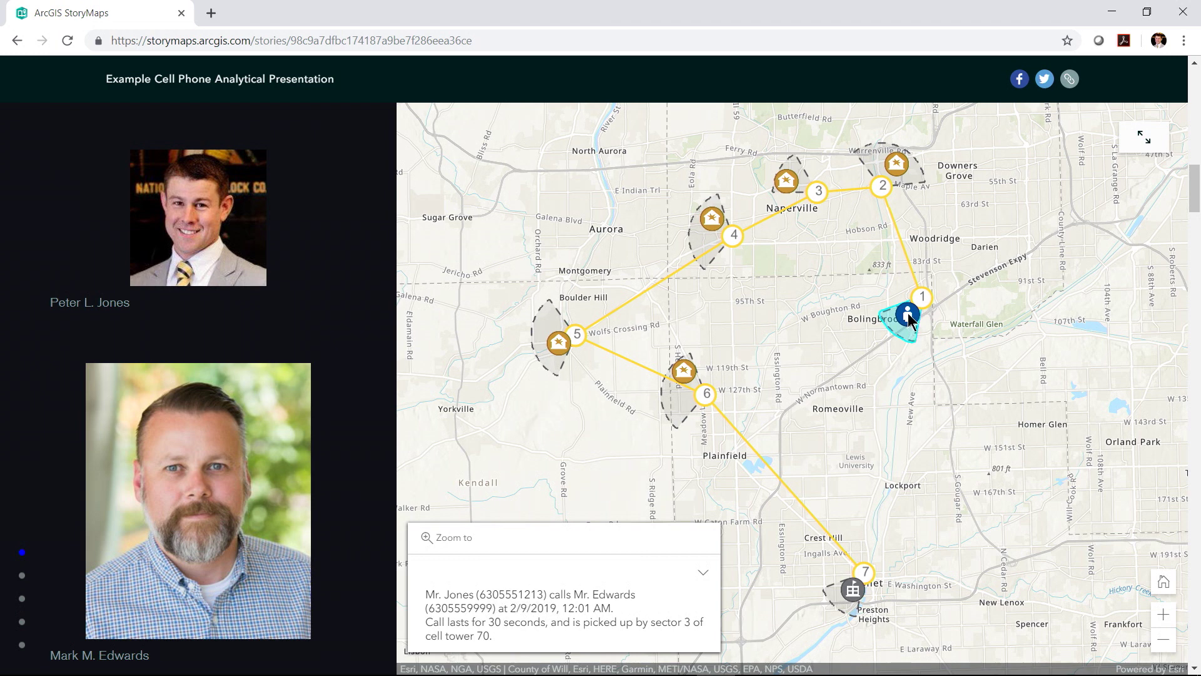
# Display popups for the suspect's residence and two burglarized houses, including the stolen stand mixer
pyautogui.click(909, 318)
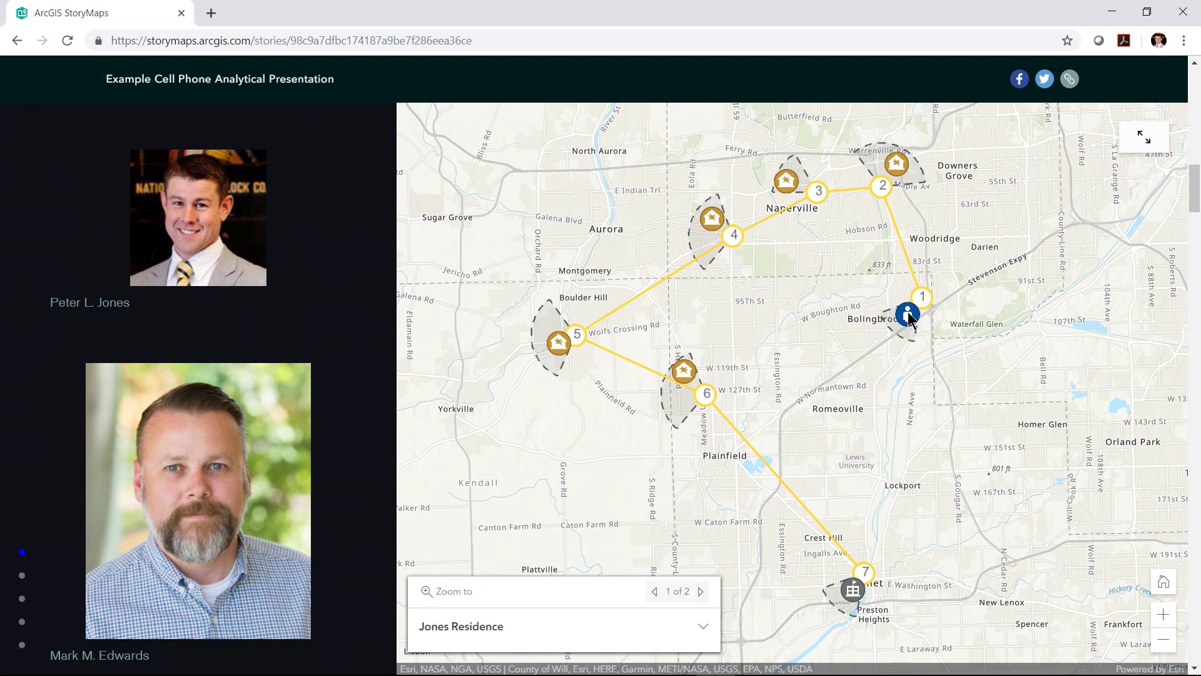
pyautogui.click(896, 167)
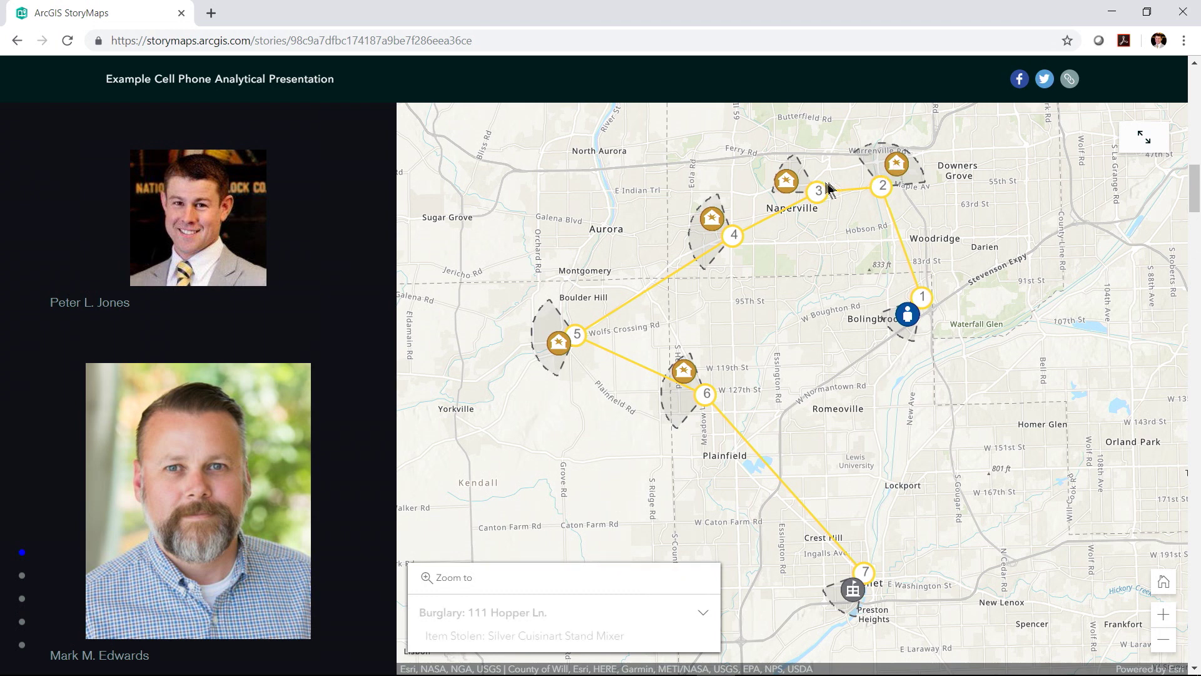
pyautogui.click(713, 225)
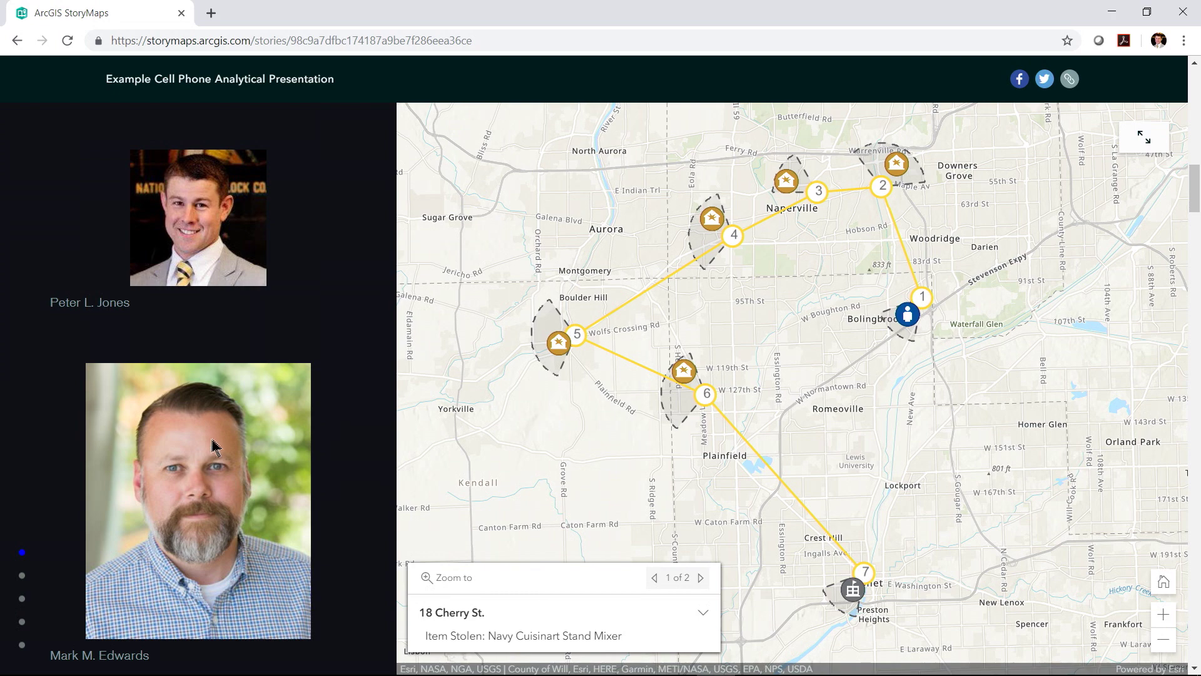
# Scroll the narrative past the burglary sections to the Joliet pawn shop drop-off at point 7
pyautogui.scroll(-5, 206, 440)
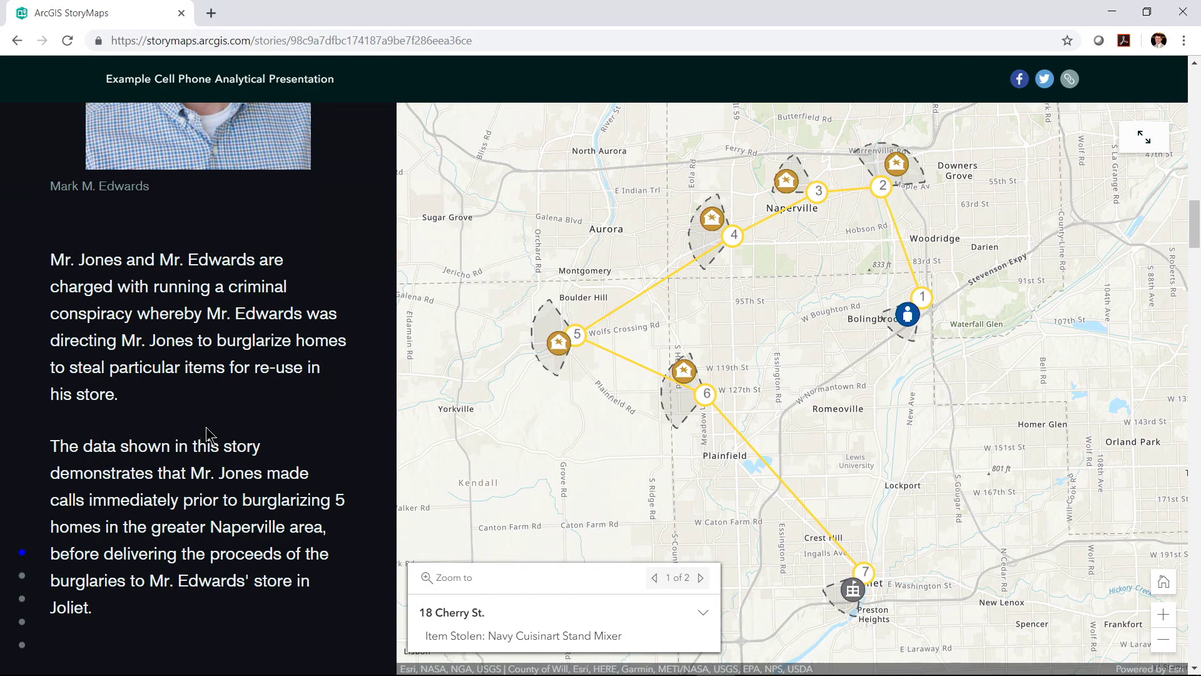
pyautogui.scroll(-5, 206, 432)
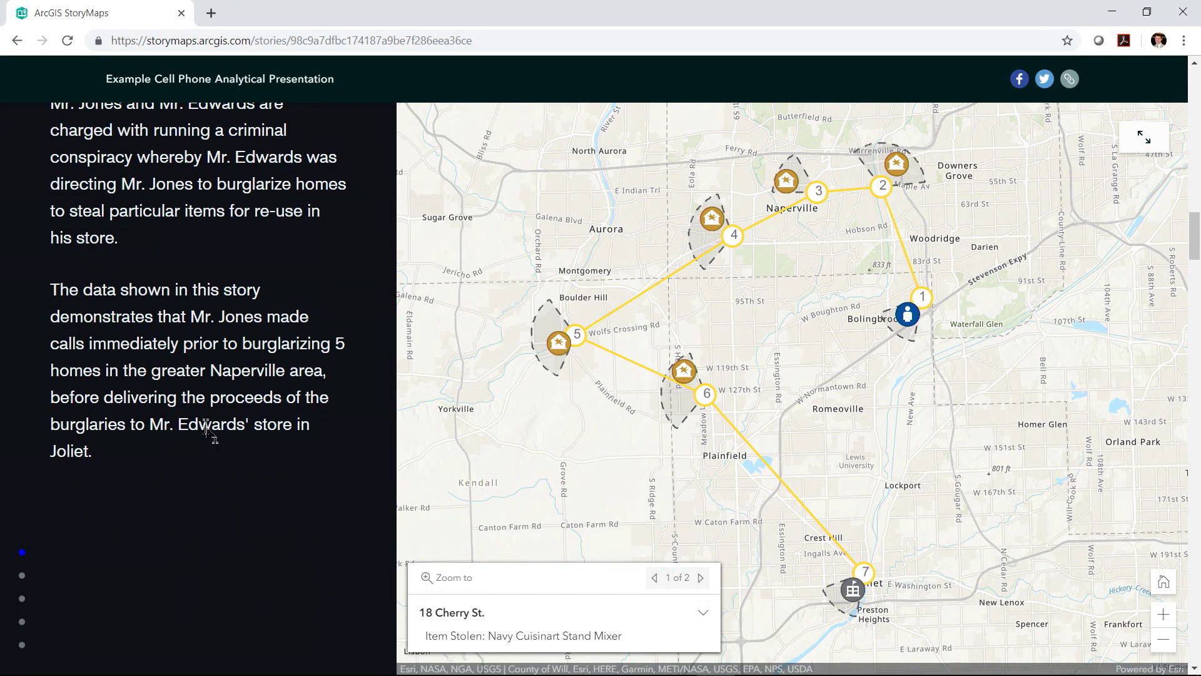
pyautogui.scroll(-10, 209, 432)
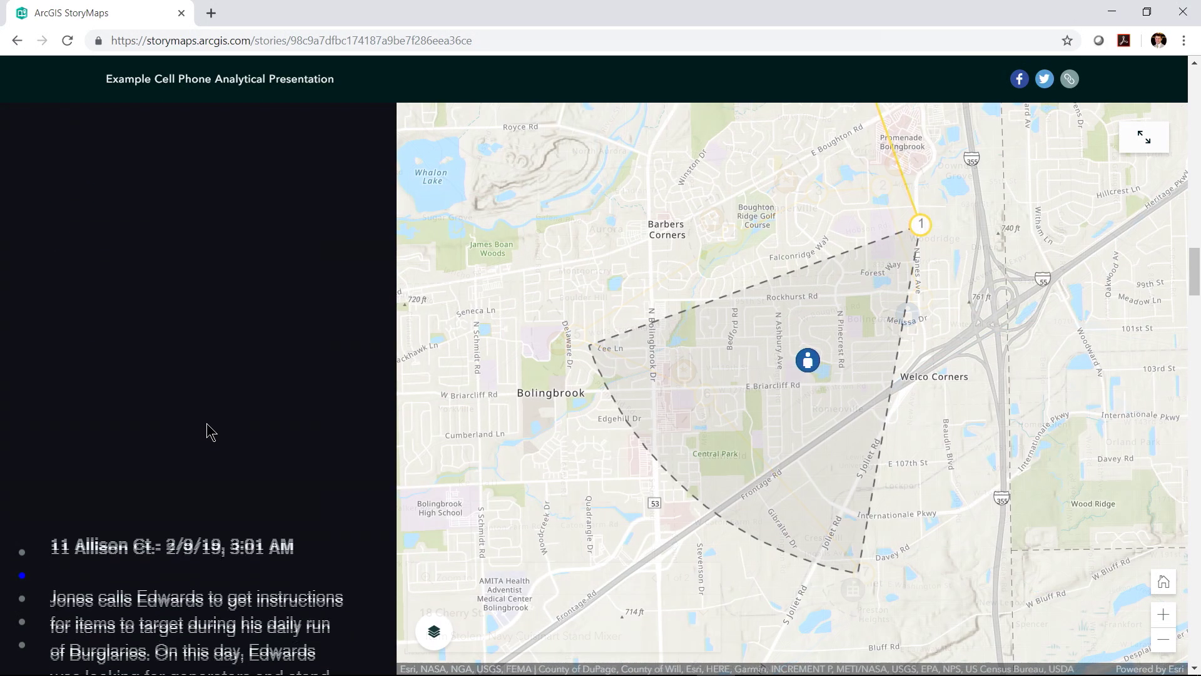
pyautogui.scroll(-5, 206, 432)
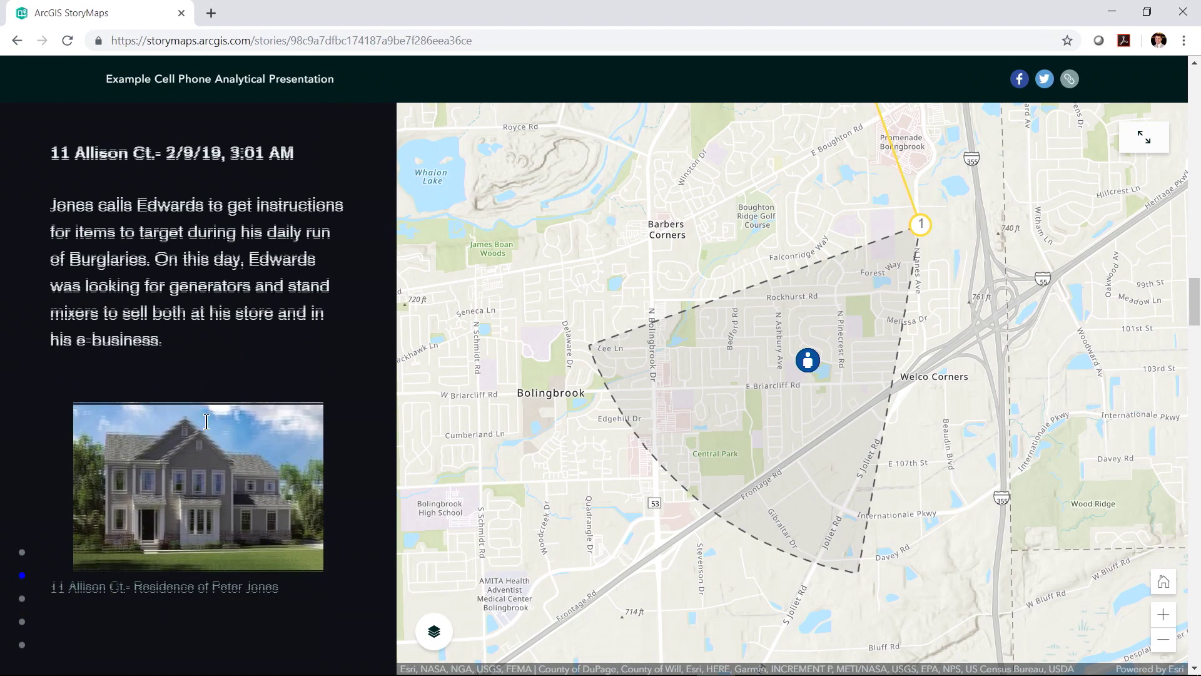
pyautogui.scroll(-10, 208, 430)
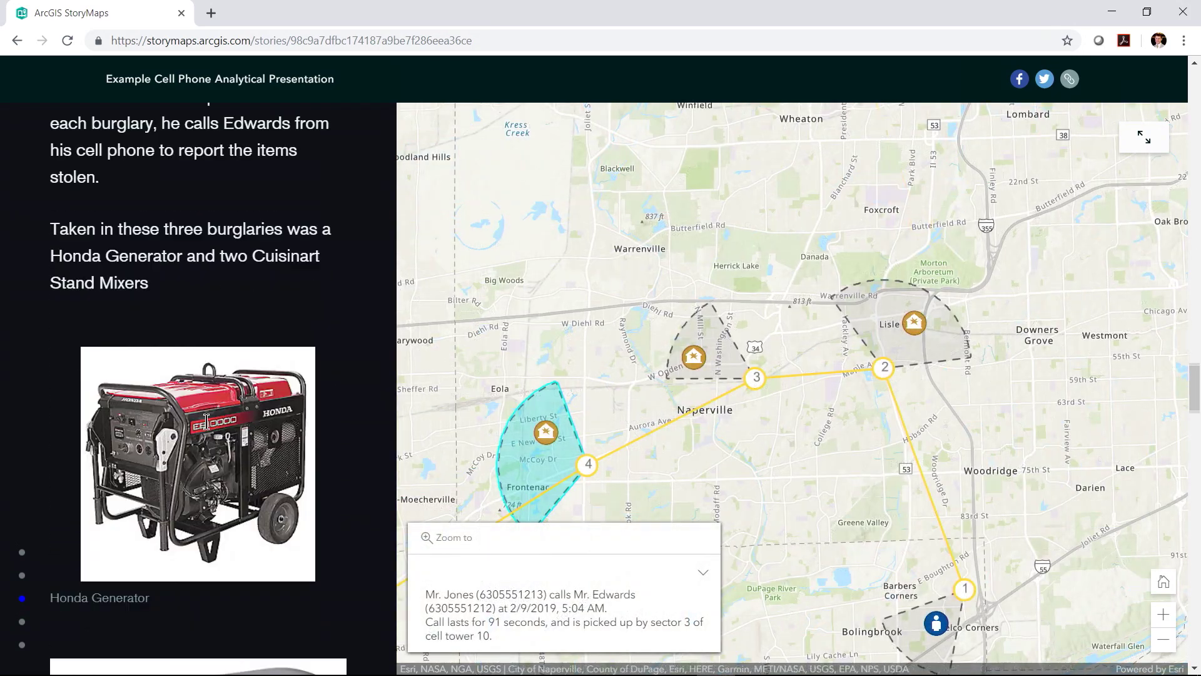
pyautogui.scroll(-5, 208, 427)
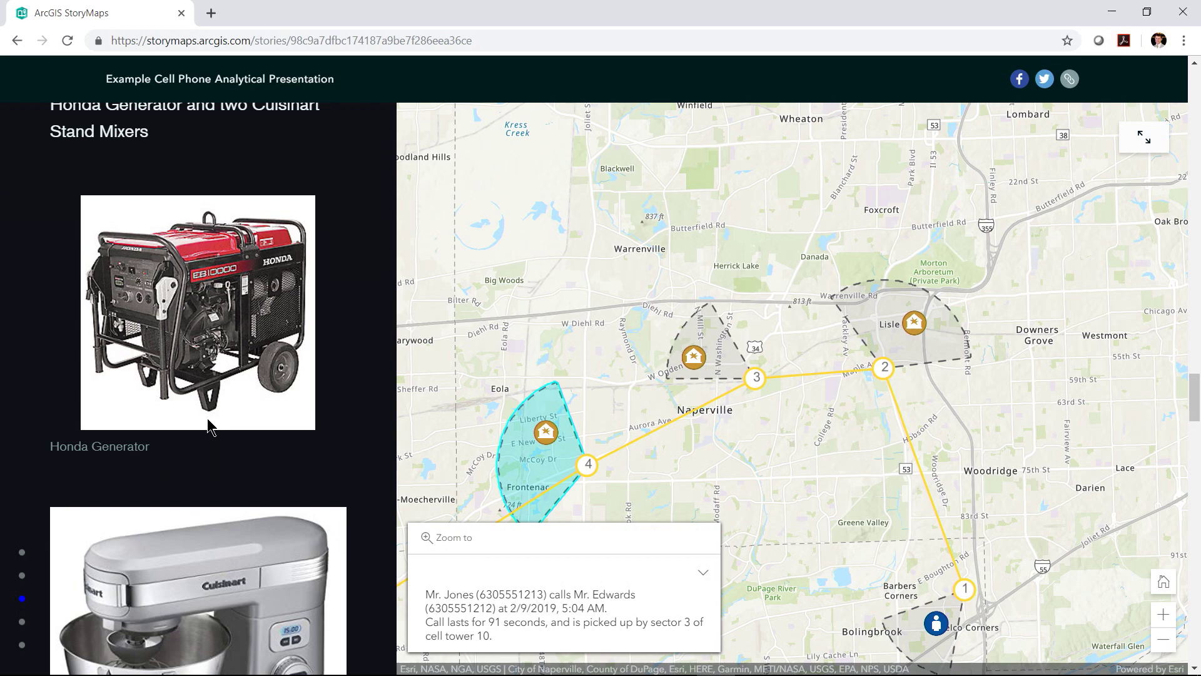
pyautogui.scroll(-15, 208, 417)
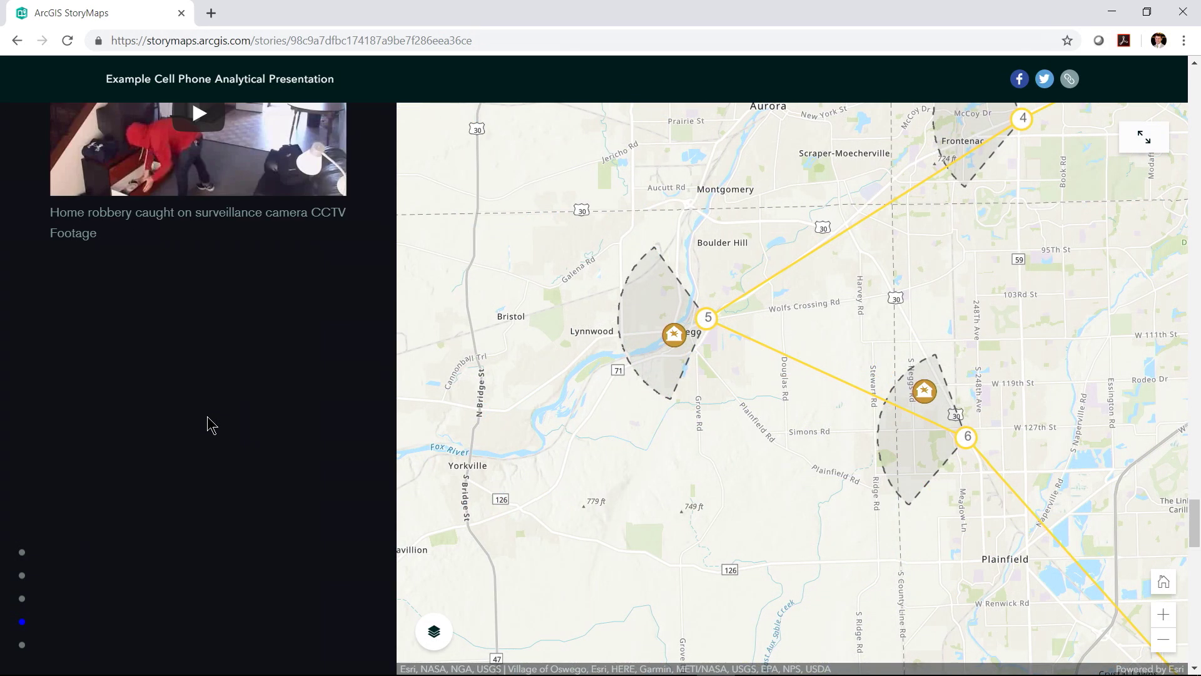
pyautogui.scroll(-1, 209, 425)
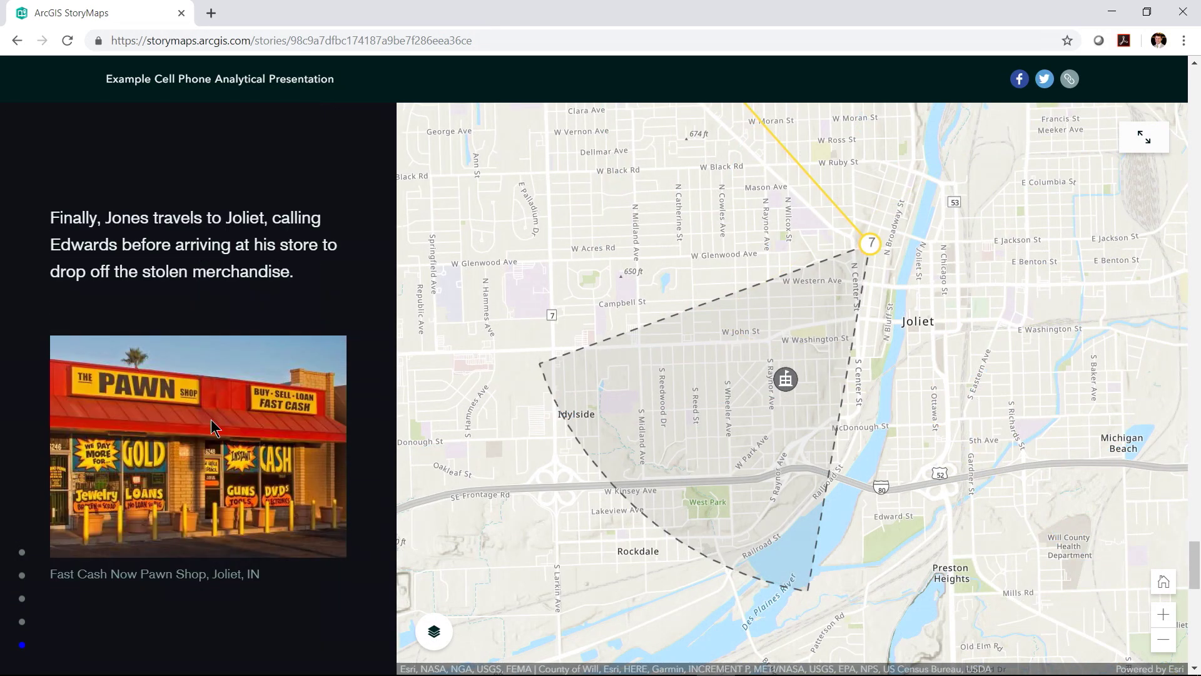